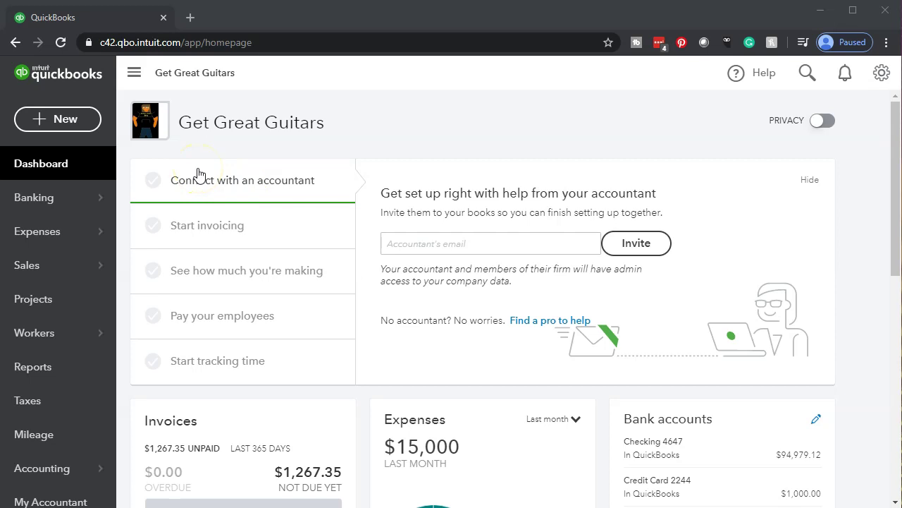
# - Open the Balance Sheet report
pyautogui.click(68, 365)
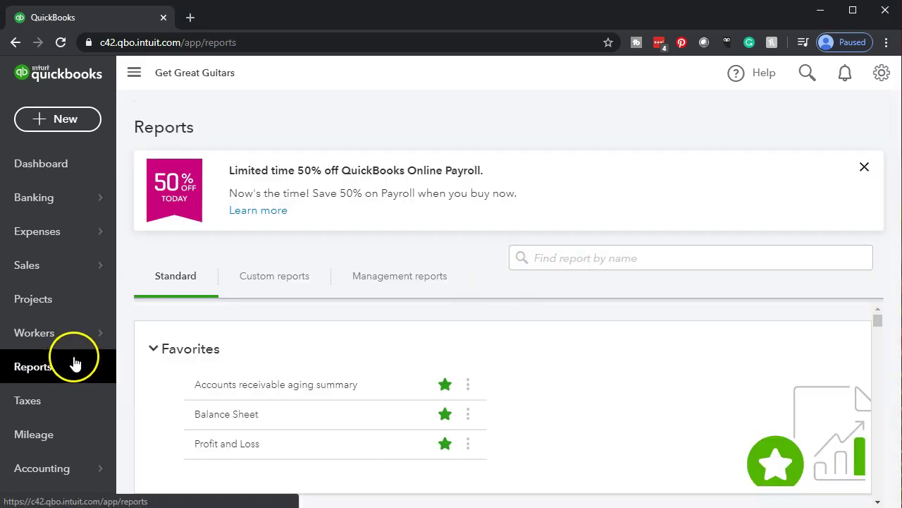
pyautogui.click(214, 420)
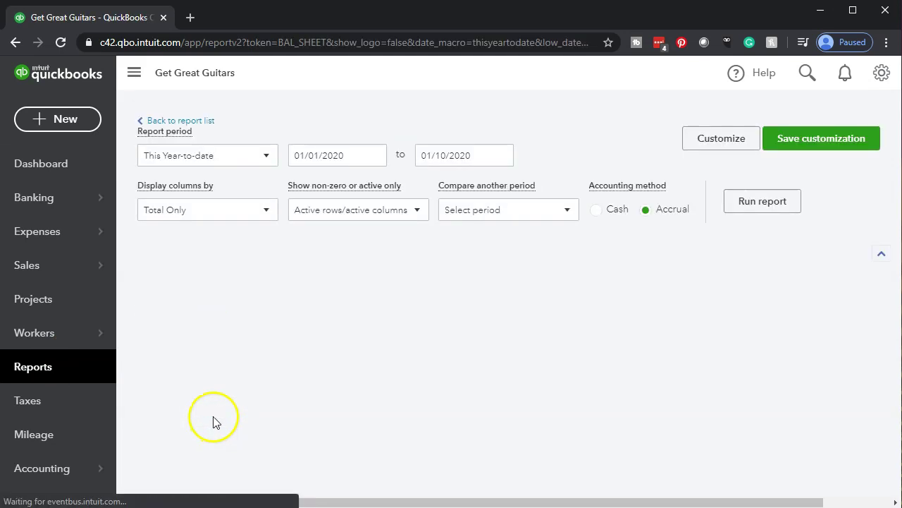
pyautogui.scroll(-3, 216, 419)
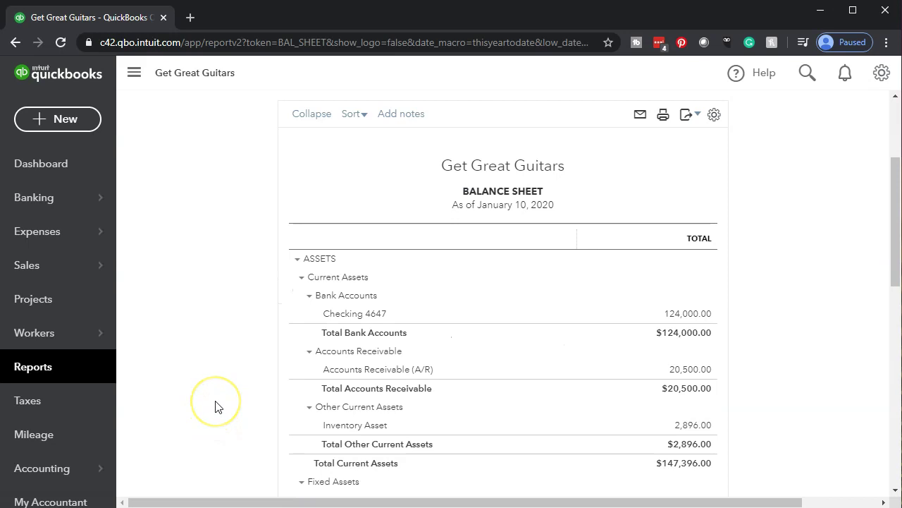
# - Run the Balance Sheet for the period 01/01/2020 to 12/31/2020
pyautogui.scroll(3, 216, 406)
pyautogui.click(345, 180)
pyautogui.moveTo(336, 181); pyautogui.dragTo(234, 161)
pyautogui.write('01/01/20')
pyautogui.press('Tab')
pyautogui.write('123120')
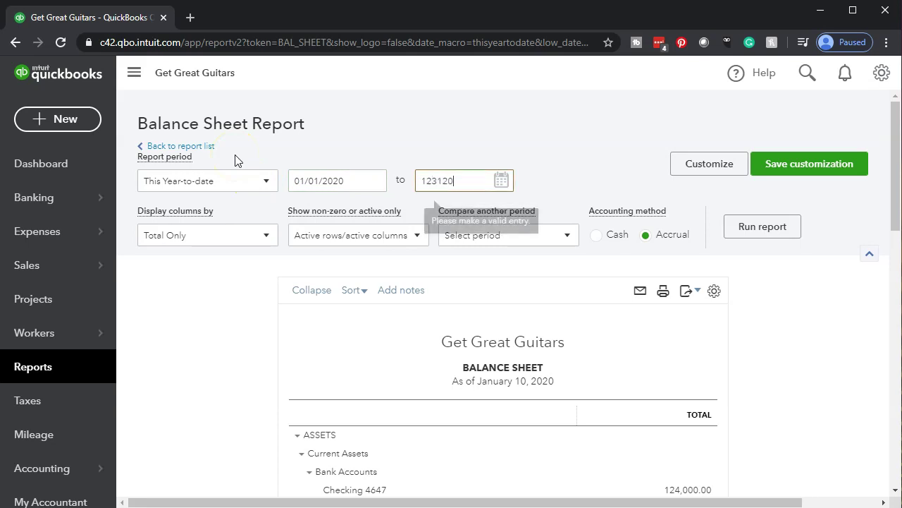
pyautogui.press('Tab')
pyautogui.click(733, 227)
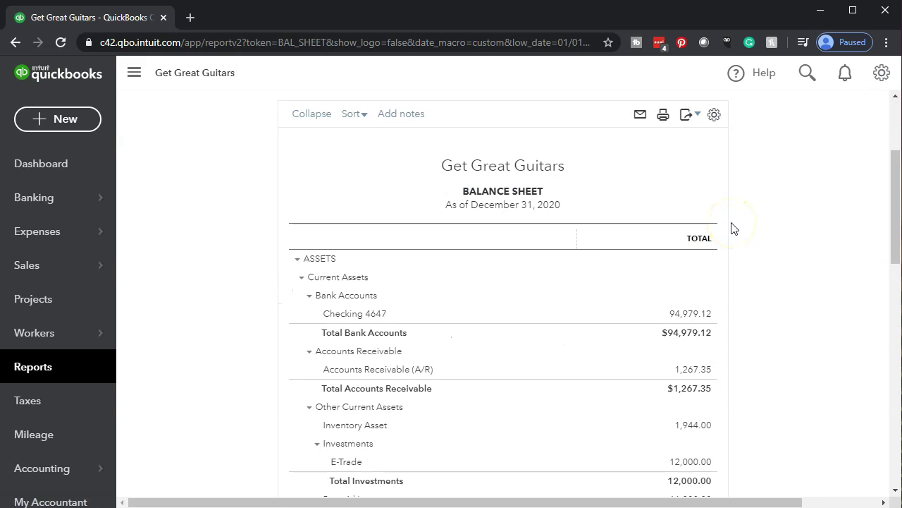
# - Duplicate the Balance Sheet in a second browser tab and enlarge that page to 125% with its navigation menu collapsed
pyautogui.rightClick(127, 18)
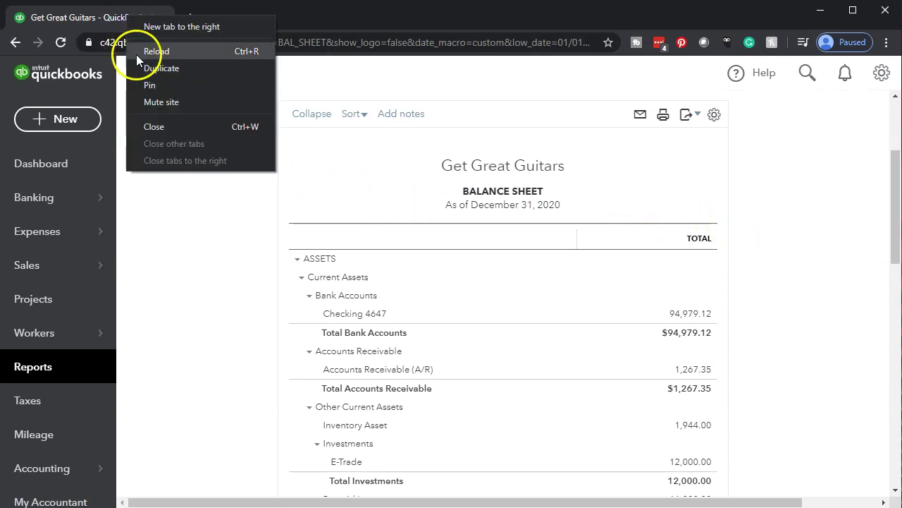
pyautogui.click(173, 69)
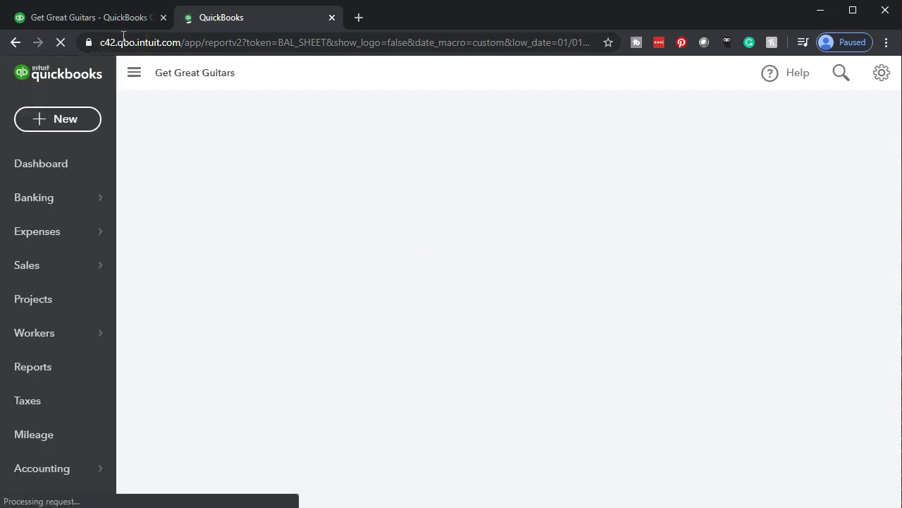
pyautogui.click(136, 91)
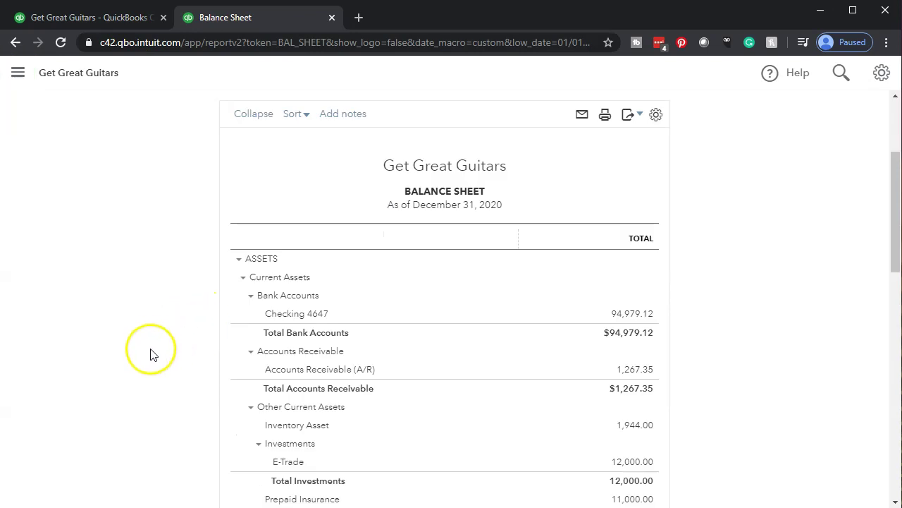
pyautogui.hotkey('ctrl', '+')
pyautogui.hotkey('ctrl', '+')
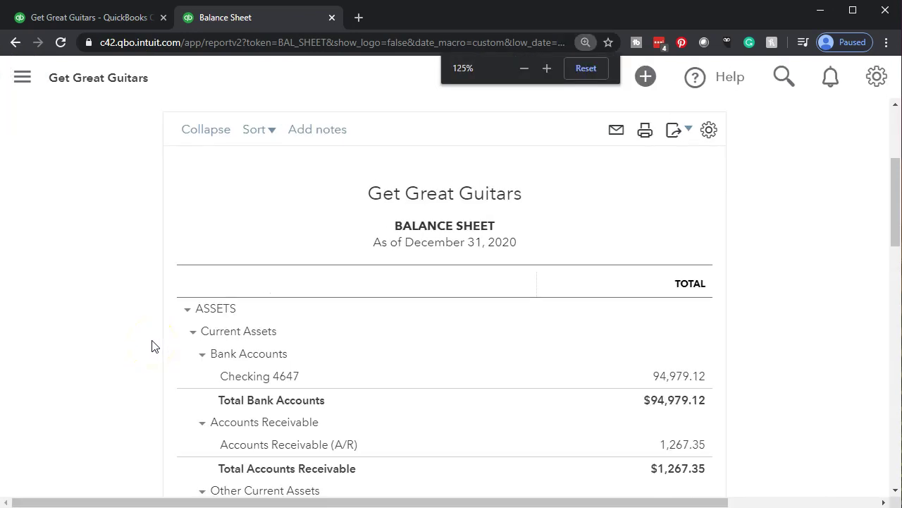
# - Review the two notes payable balances under Long-Term Liabilities in the Balance Sheet
pyautogui.scroll(-3, 151, 346)
pyautogui.scroll(-5, 152, 346)
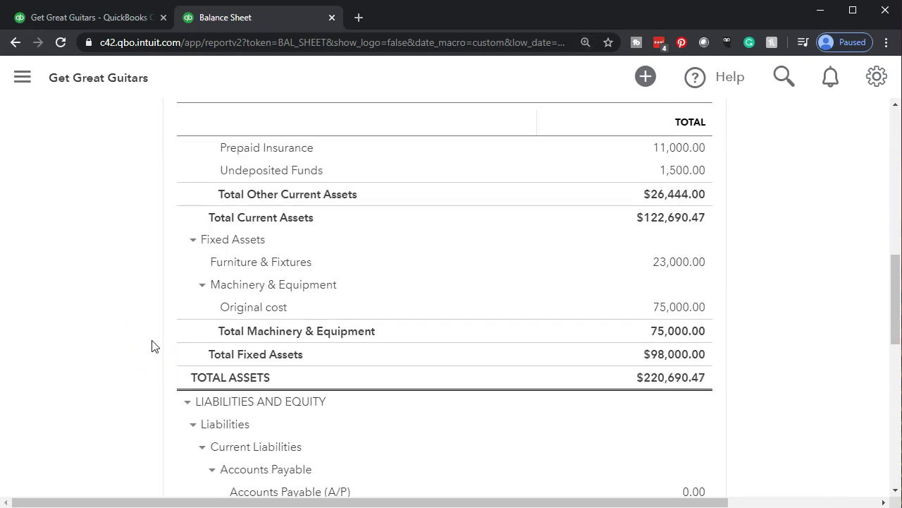
pyautogui.scroll(-2, 151, 346)
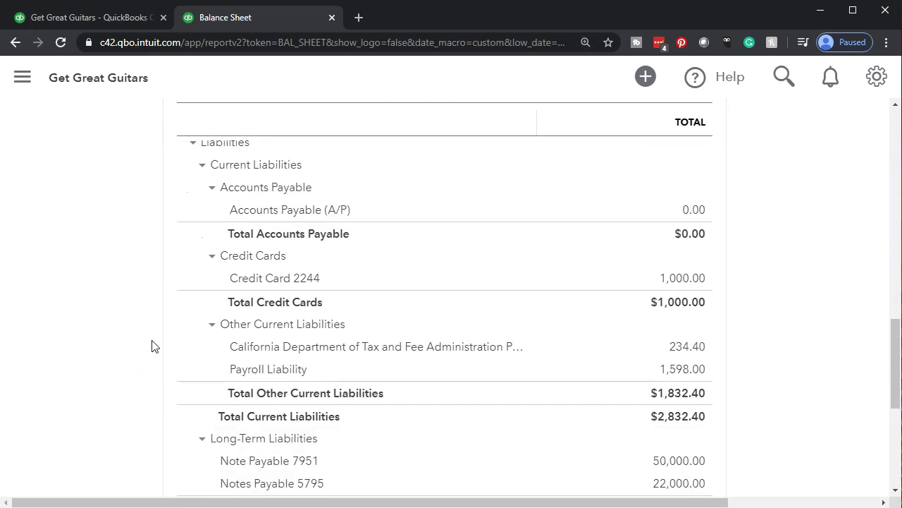
pyautogui.scroll(-2, 152, 345)
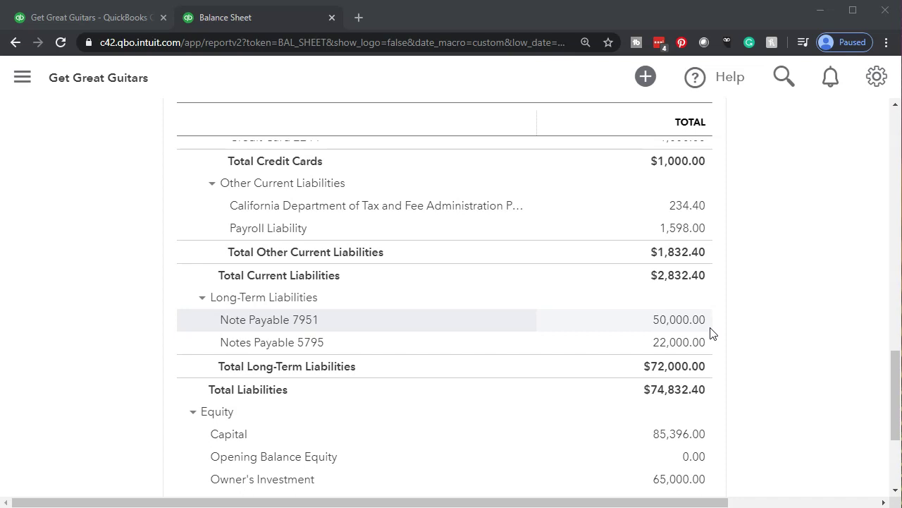
pyautogui.click(183, 348)
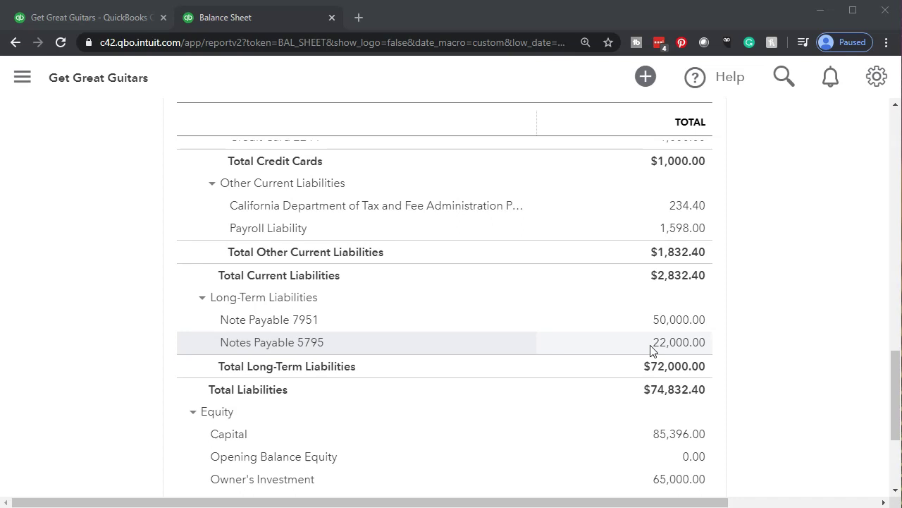
# - Return to the original report tab, restore its normal page zoom and open the Chart of Accounts
pyautogui.click(88, 22)
pyautogui.moveTo(85, 248)
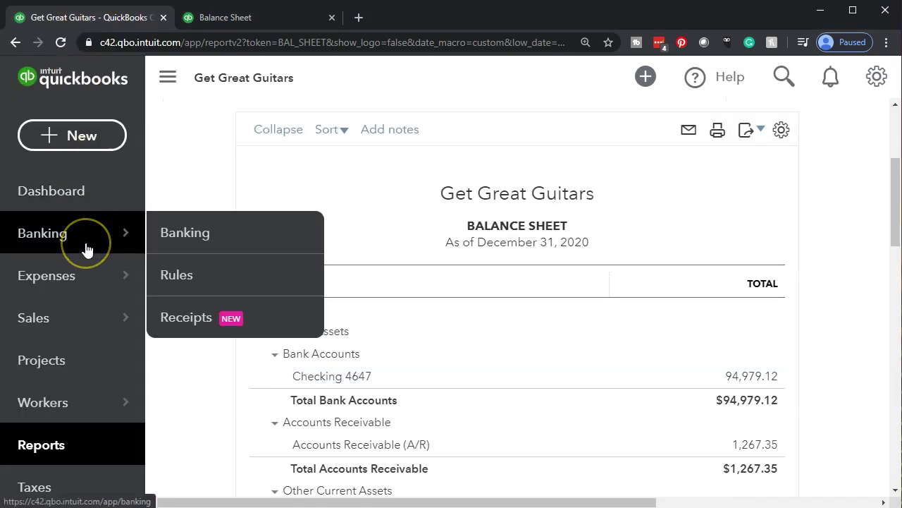
pyautogui.hotkey('ctrl', '-')
pyautogui.hotkey('ctrl', '-')
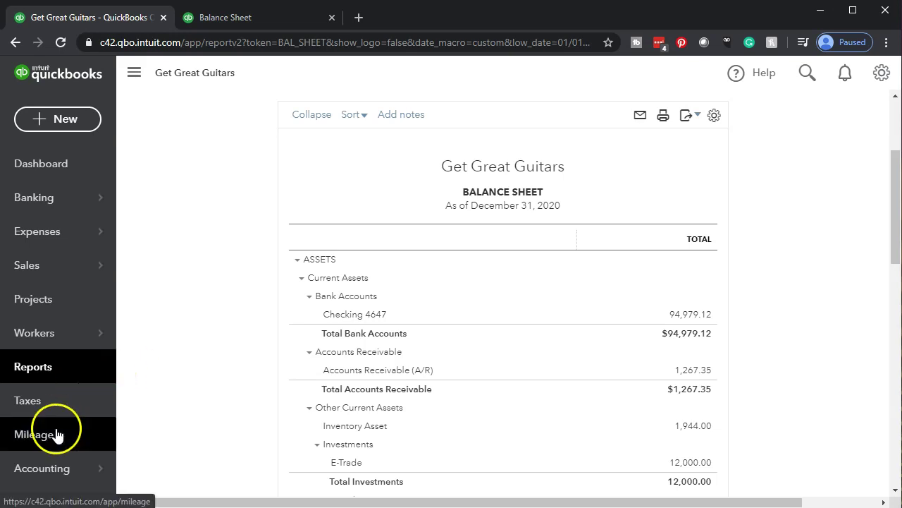
pyautogui.click(53, 471)
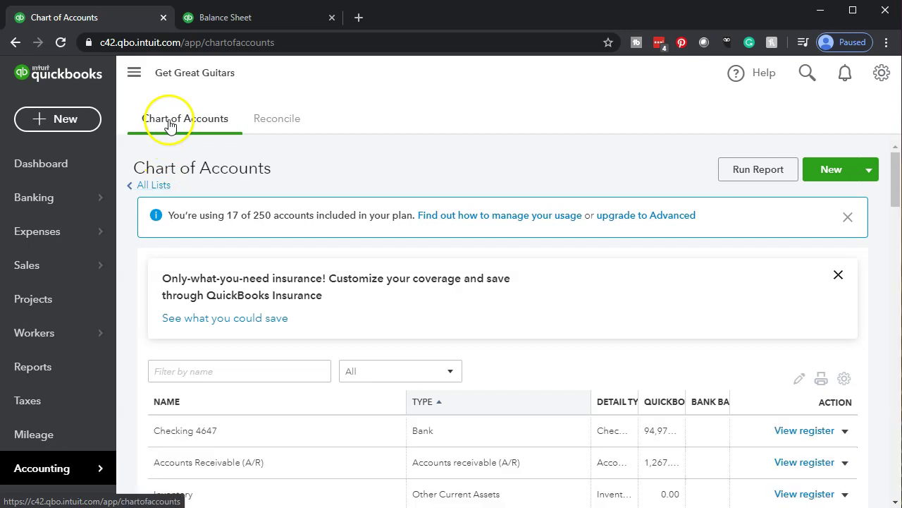
pyautogui.scroll(-3, 325, 353)
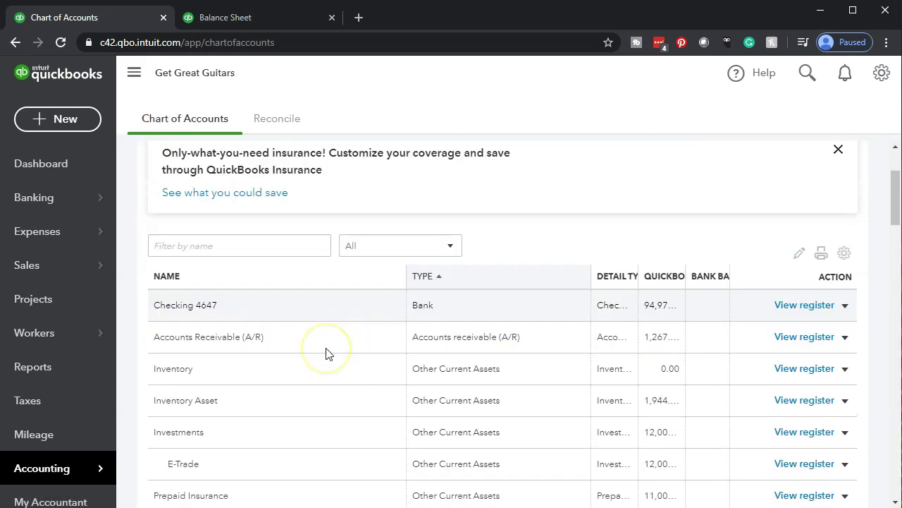
# - Open the register of the long-term liability account Note Payable 7951
pyautogui.click(134, 72)
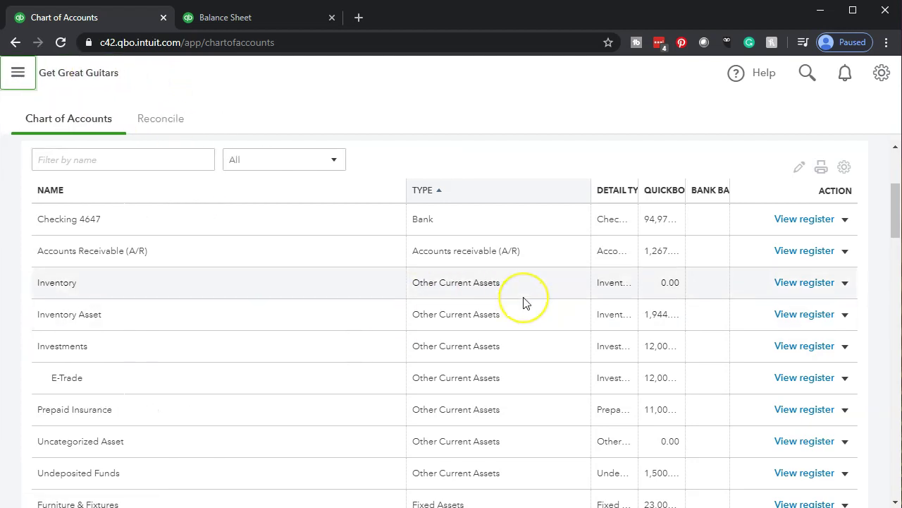
pyautogui.scroll(-1, 524, 300)
pyautogui.scroll(-3, 524, 302)
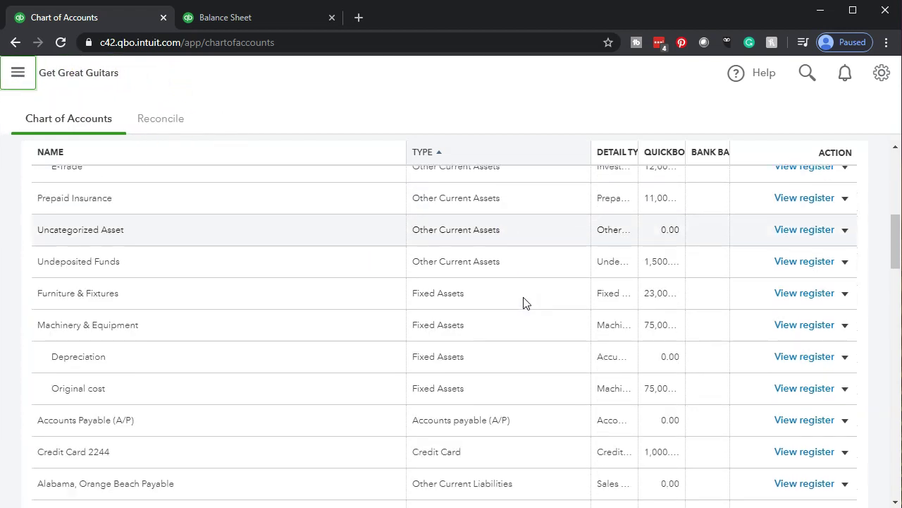
pyautogui.scroll(-3, 524, 301)
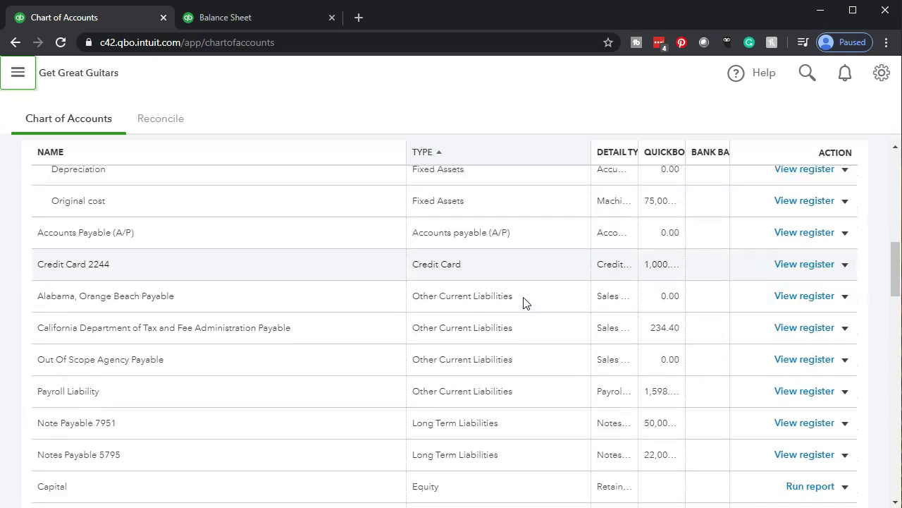
pyautogui.click(506, 337)
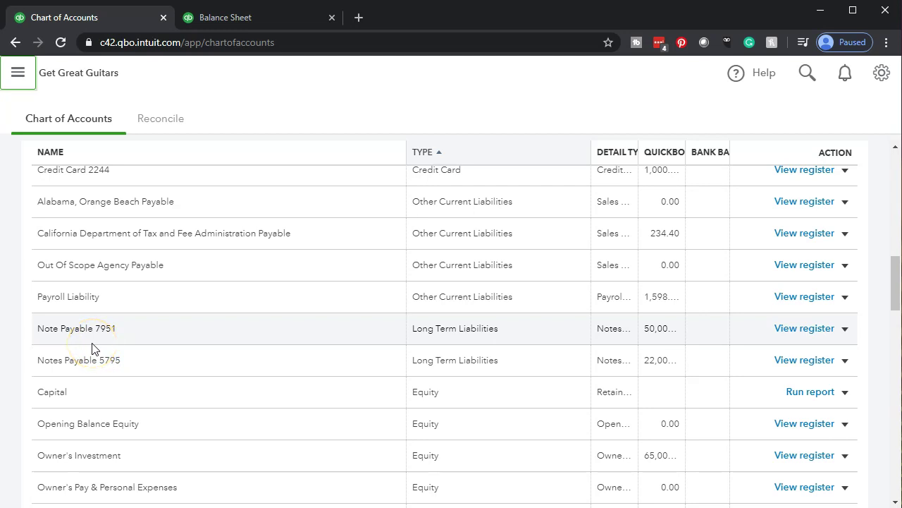
pyautogui.click(811, 329)
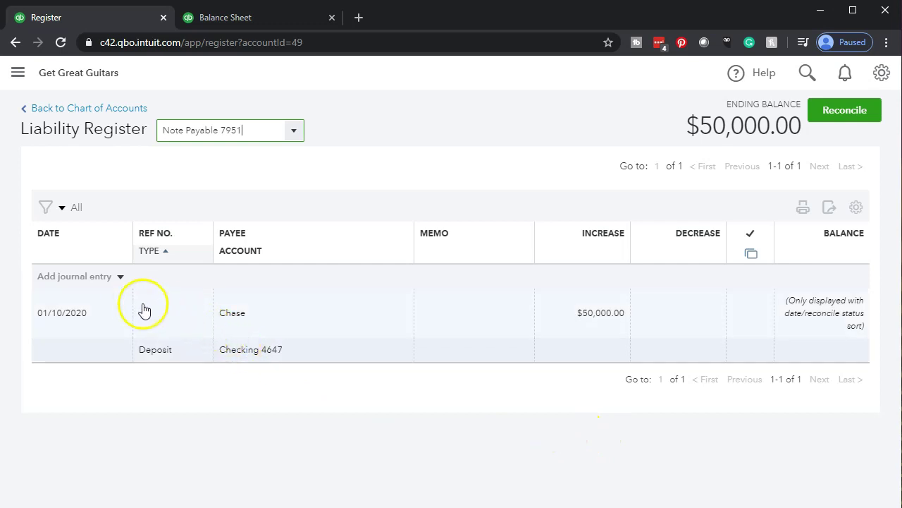
# - Add a journal entry to the register dated 02/01/2020 with the memo "Consolidation of loans"
pyautogui.click(120, 280)
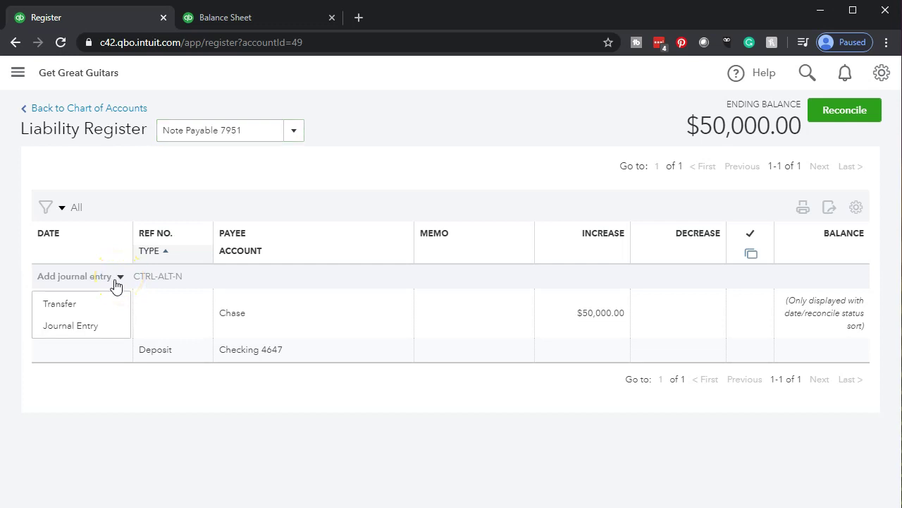
pyautogui.click(105, 329)
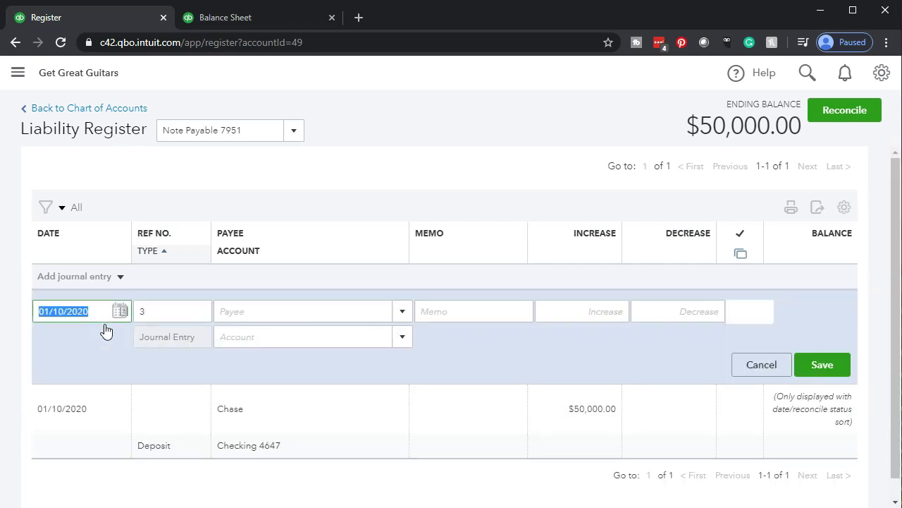
pyautogui.write('02/01/2020')
pyautogui.press('Tab')
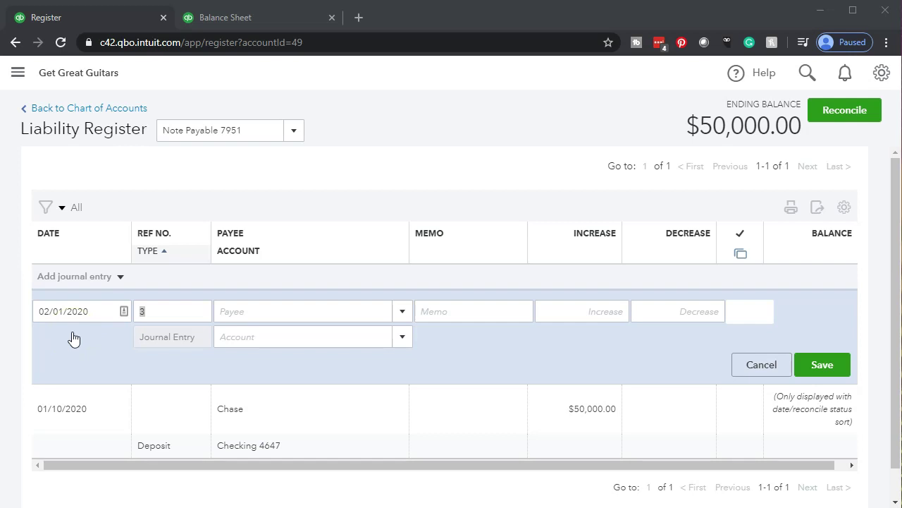
pyautogui.click(264, 313)
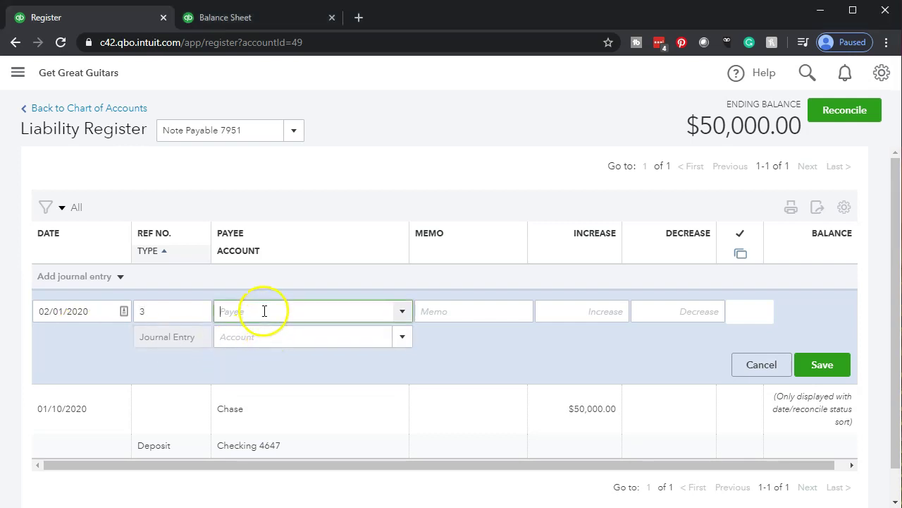
pyautogui.click(457, 304)
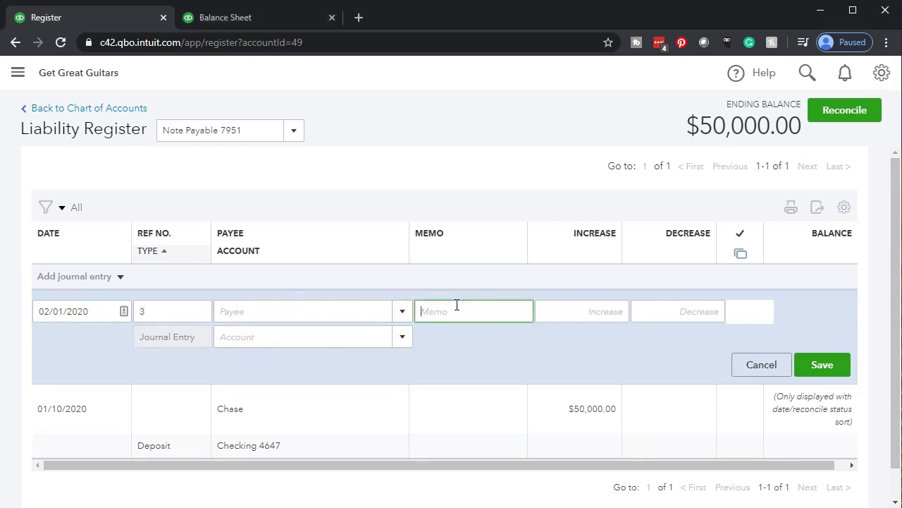
pyautogui.write('Consolidation of loans')
pyautogui.press('Tab')
pyautogui.press('Tab')
# - Check the Notes Payable 5795 balance on the Balance Sheet and enter 22,000 as the journal entry's increase
pyautogui.click(590, 311)
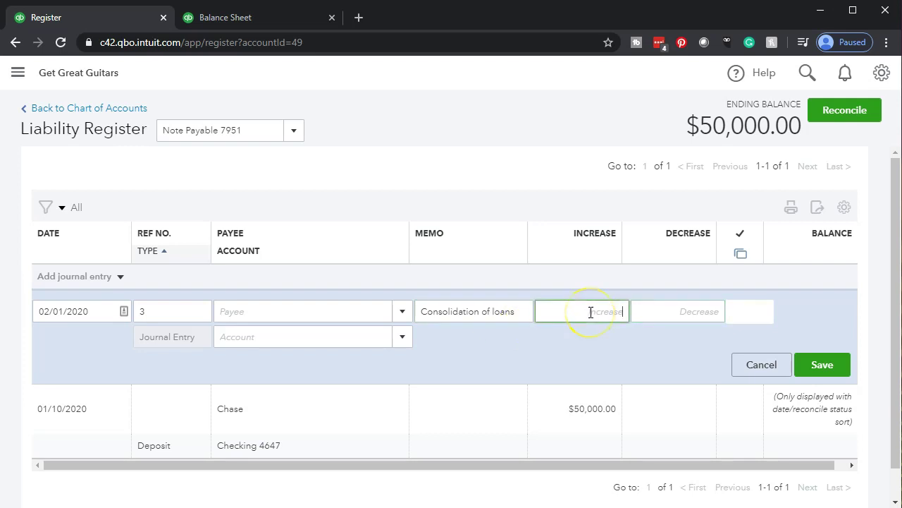
pyautogui.click(234, 21)
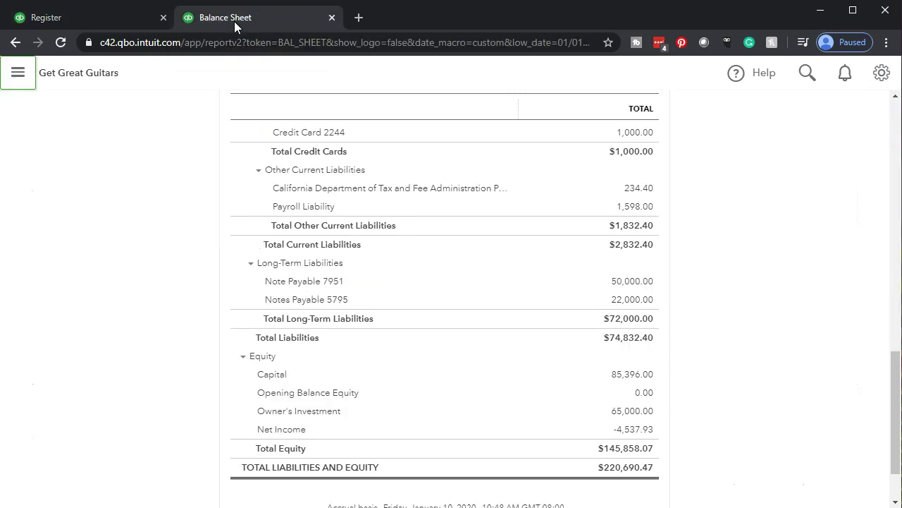
pyautogui.click(621, 304)
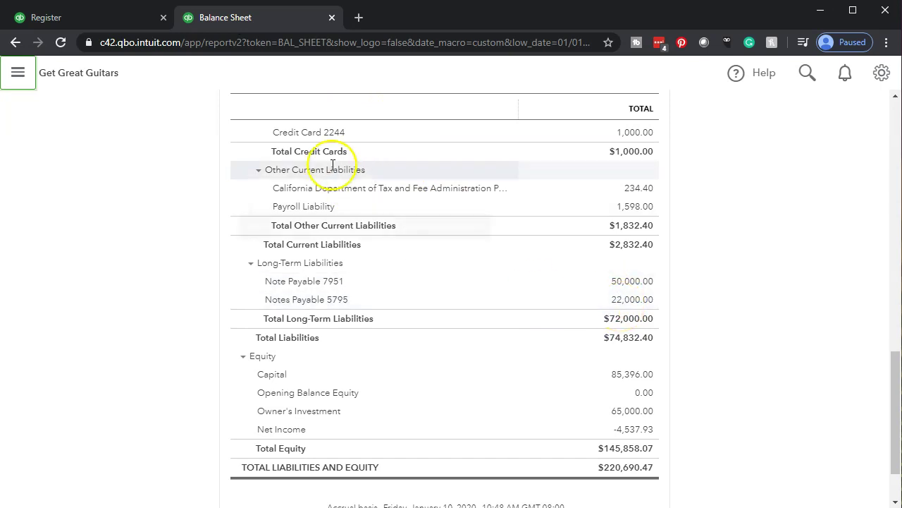
pyautogui.click(103, 21)
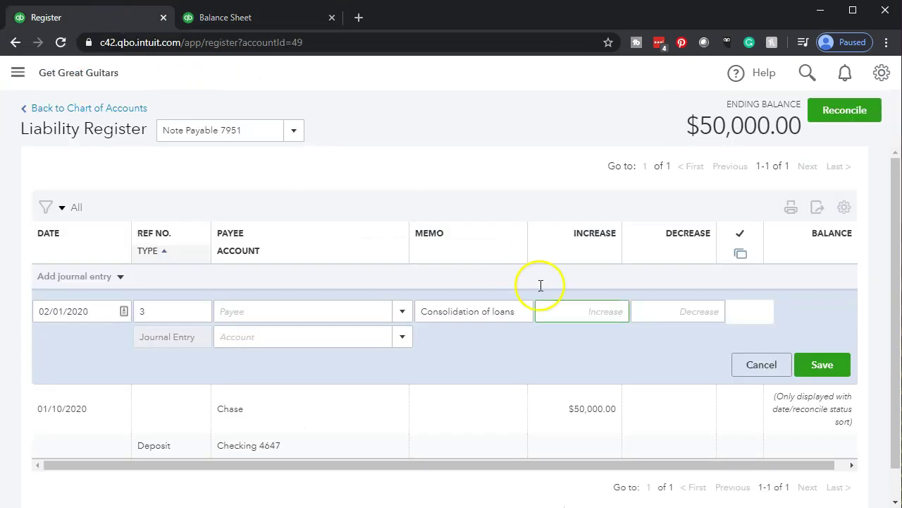
pyautogui.write('22000')
pyautogui.press('Tab')
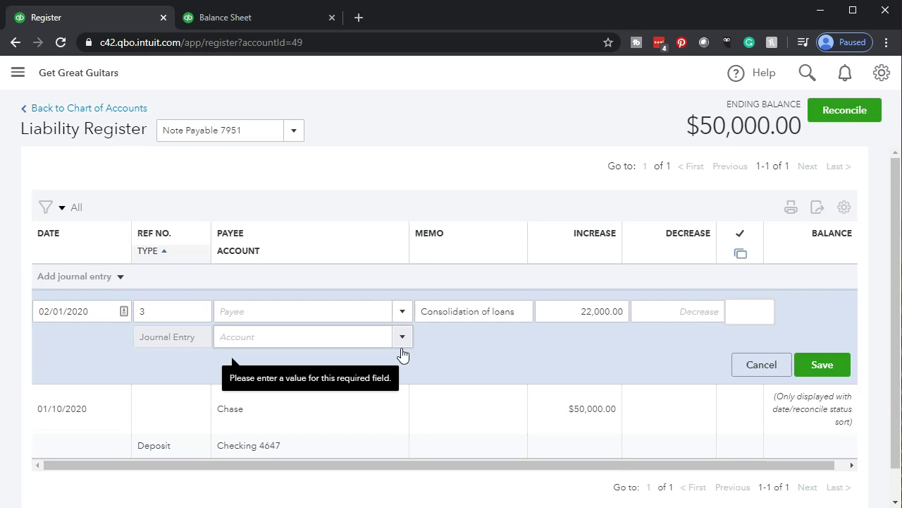
# - Open the account choices for the journal entry's offsetting account and look through the list
pyautogui.click(544, 339)
pyautogui.click(402, 347)
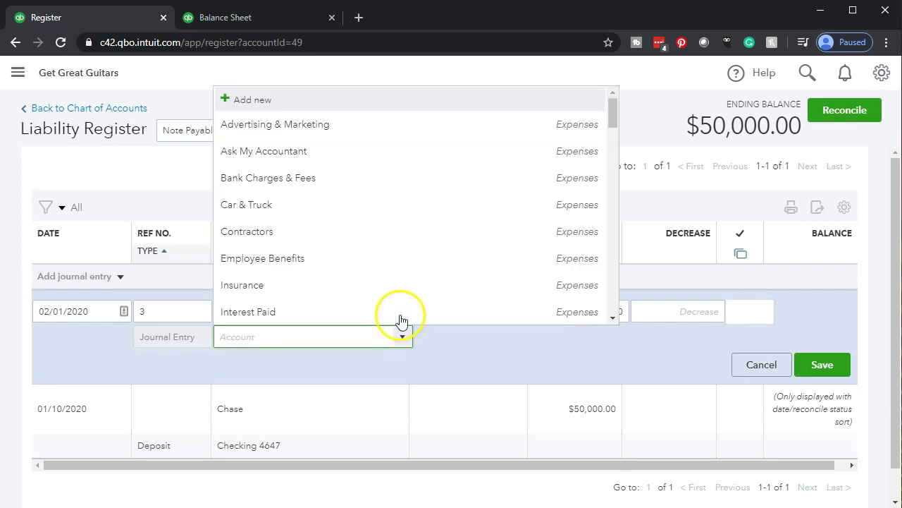
pyautogui.scroll(-2, 388, 262)
pyautogui.scroll(-5, 392, 265)
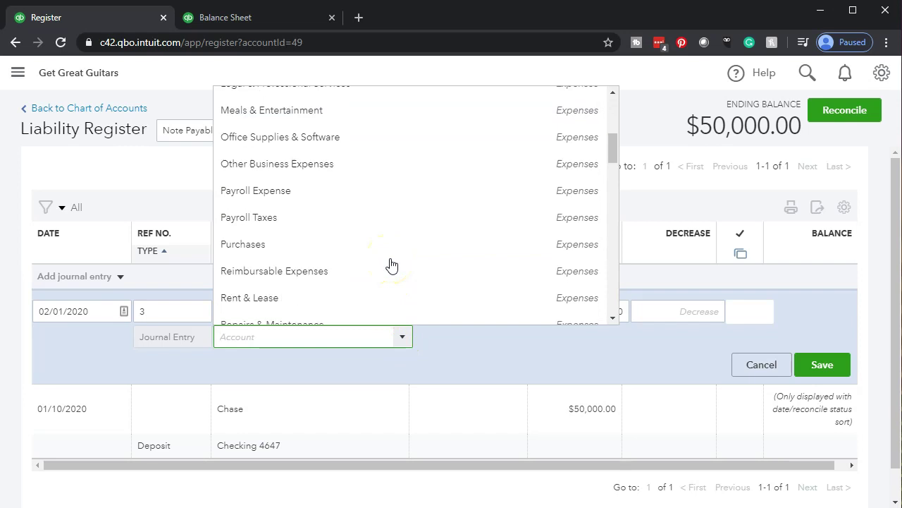
pyautogui.write('Loa')
pyautogui.press('BackSpace')
pyautogui.press('BackSpace')
pyautogui.press('BackSpace')
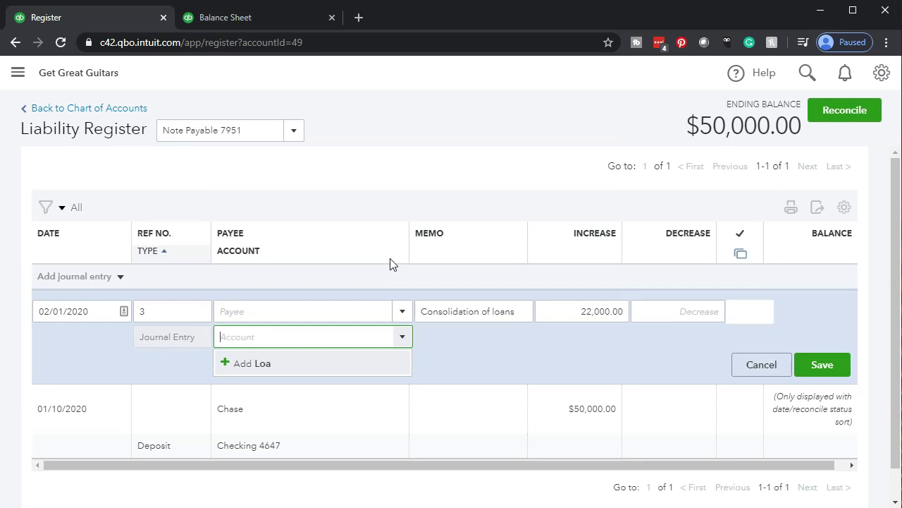
# - Set the journal entry's offsetting account to Notes Payable 5795, save the entry and review it in the register
pyautogui.scroll(-10, 391, 265)
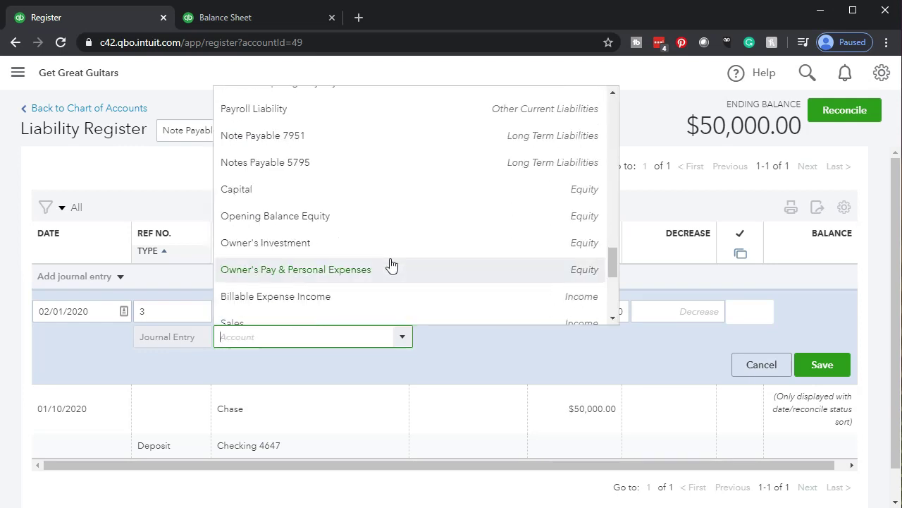
pyautogui.write('Note')
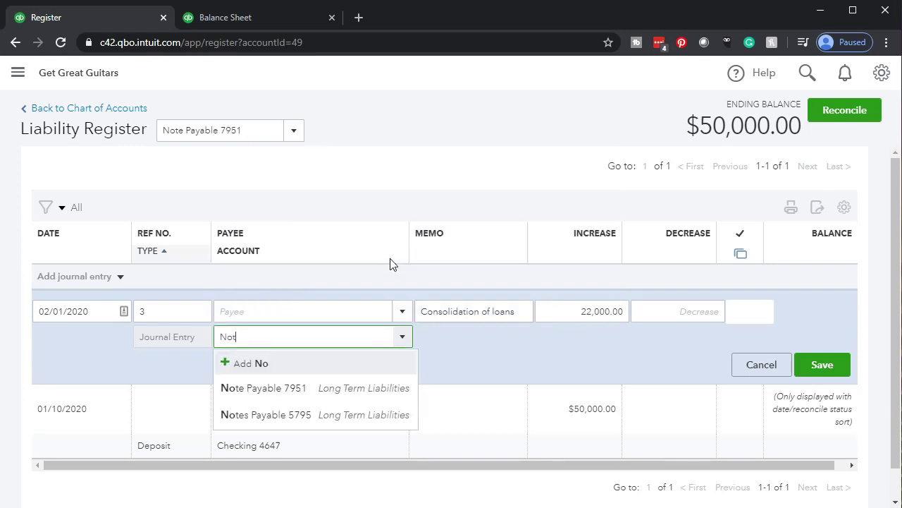
pyautogui.press('Down')
pyautogui.press('Down')
pyautogui.press('Down')
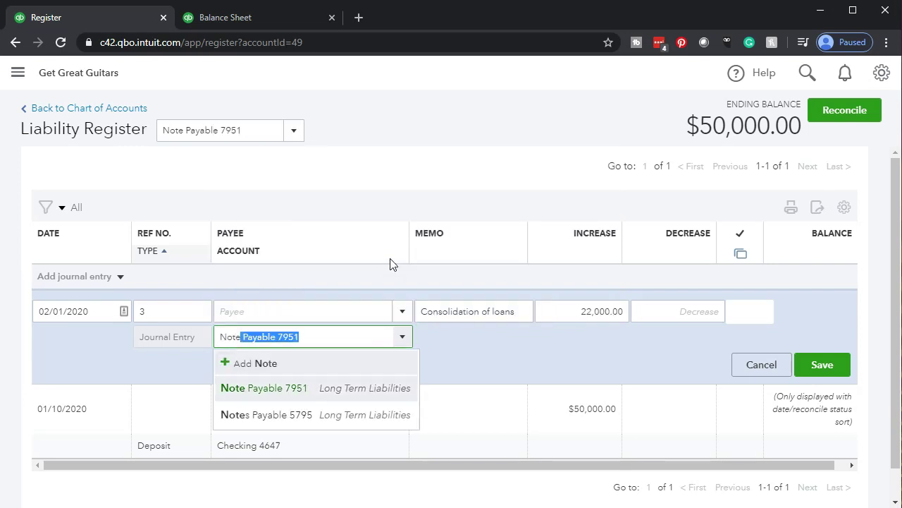
pyautogui.click(289, 423)
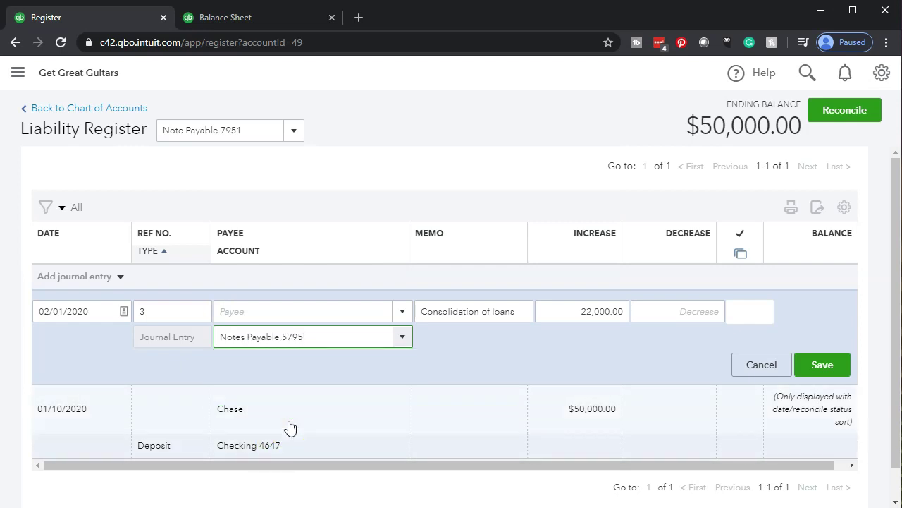
pyautogui.click(818, 366)
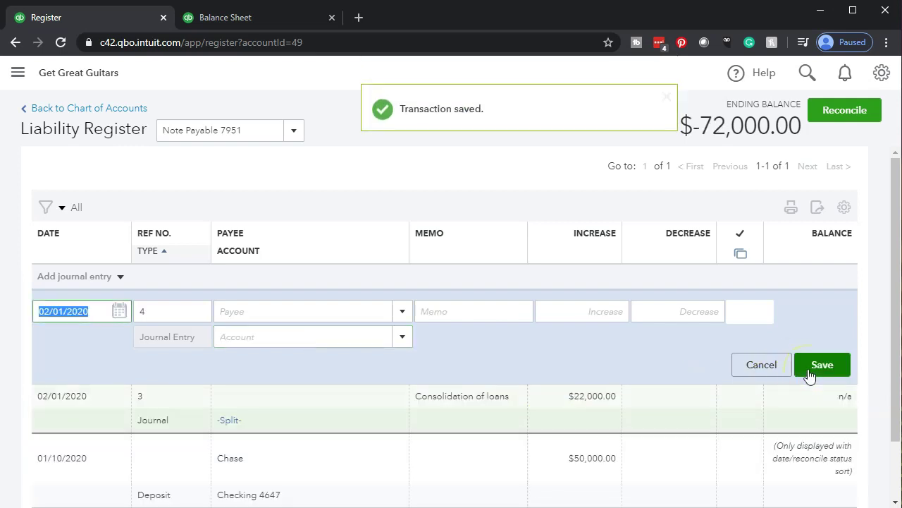
pyautogui.scroll(-1, 654, 338)
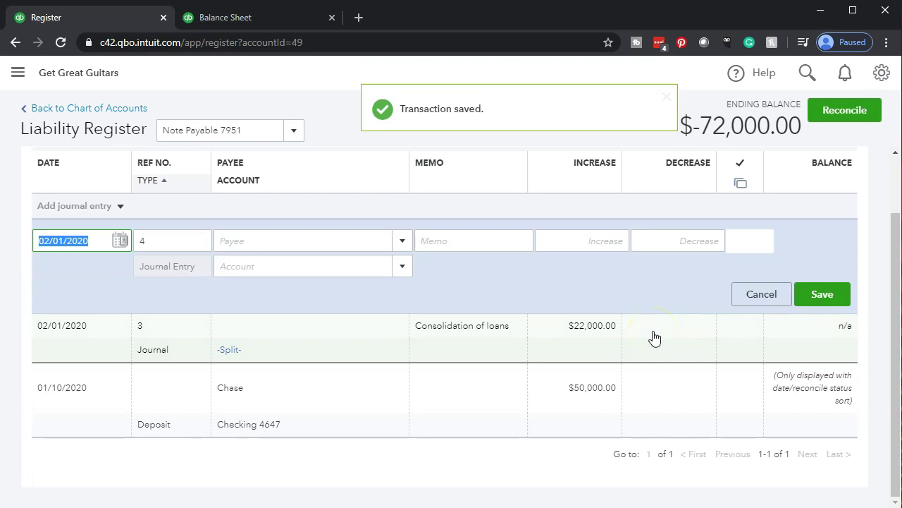
pyautogui.hotkey('ctrl', '-')
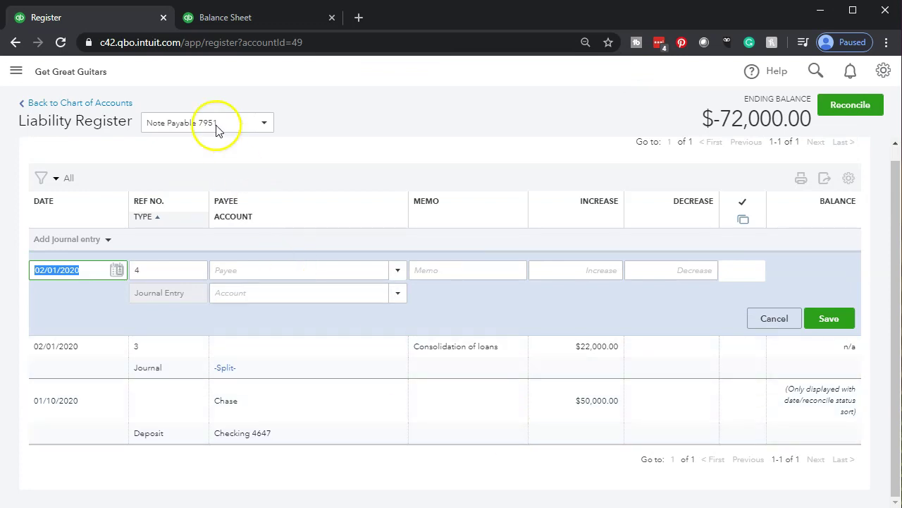
# - Switch to the Balance Sheet tab, reload the report and show it enlarged with the navigation menu collapsed
pyautogui.click(233, 19)
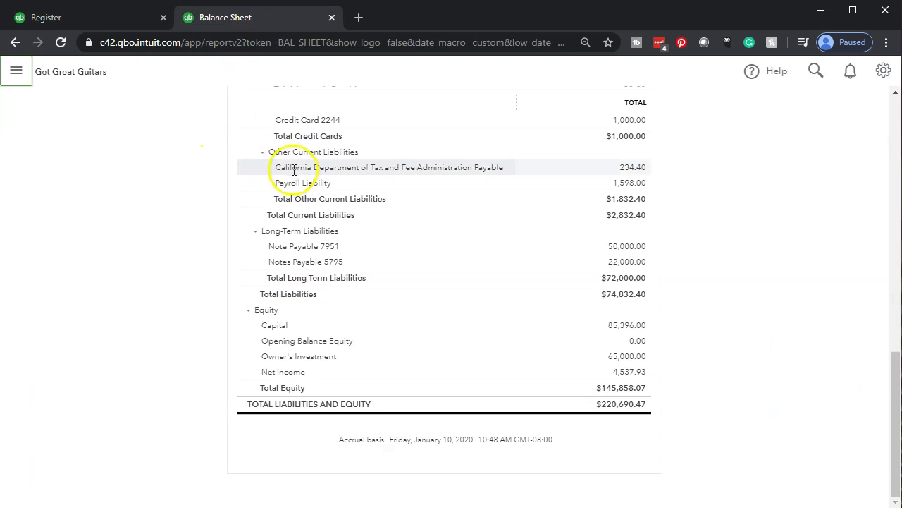
pyautogui.click(325, 40)
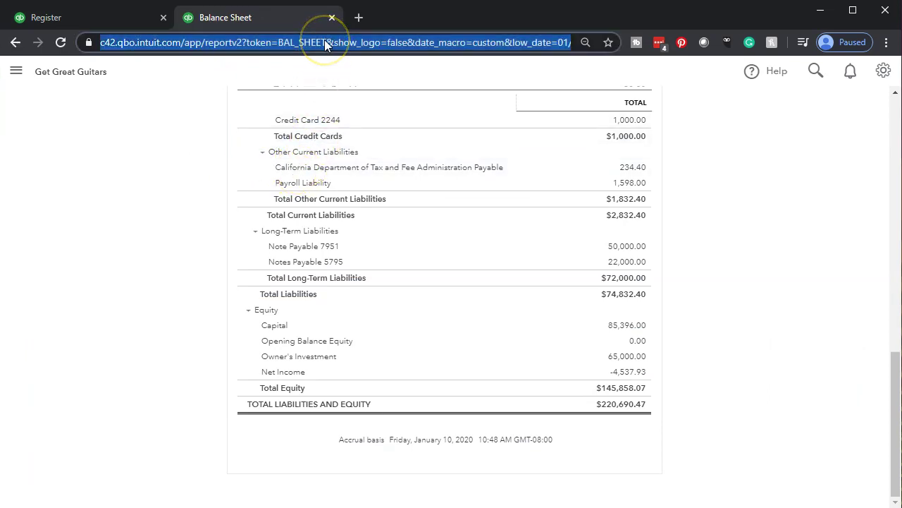
pyautogui.press('Return')
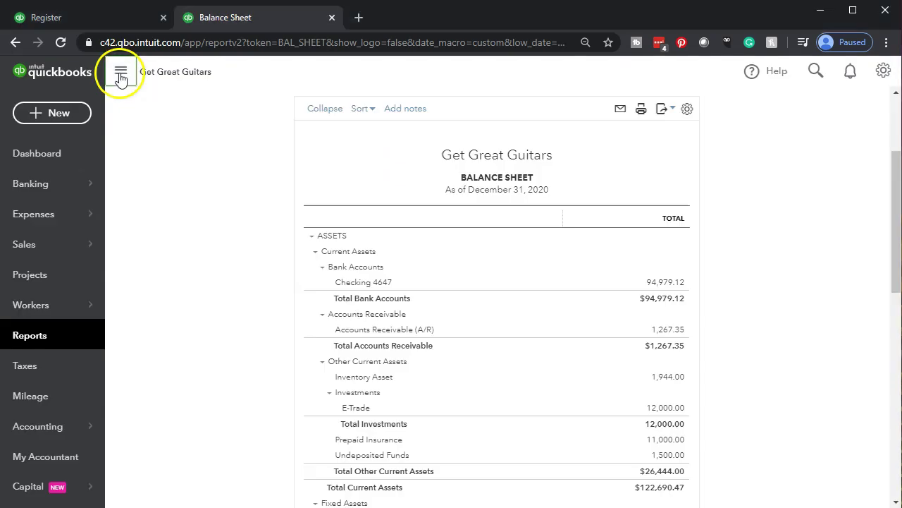
pyautogui.click(117, 75)
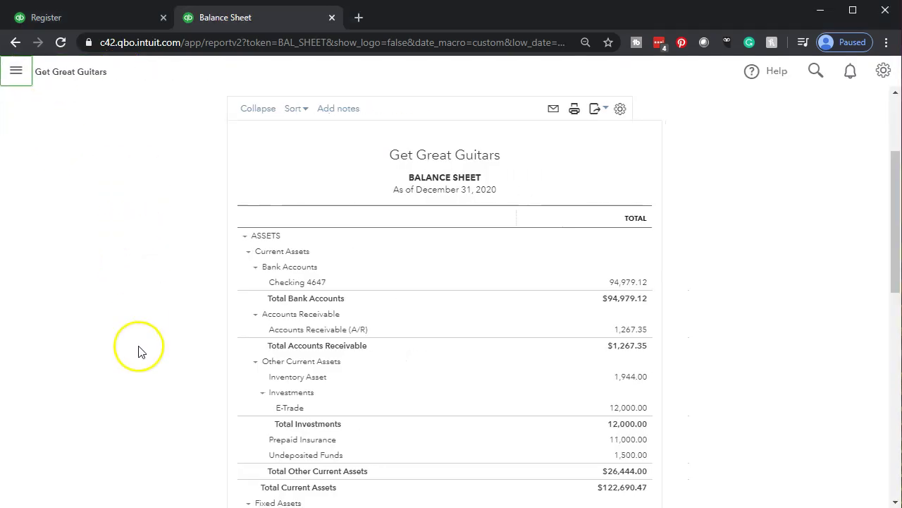
pyautogui.hotkey('ctrl', '+')
pyautogui.hotkey('ctrl', '+')
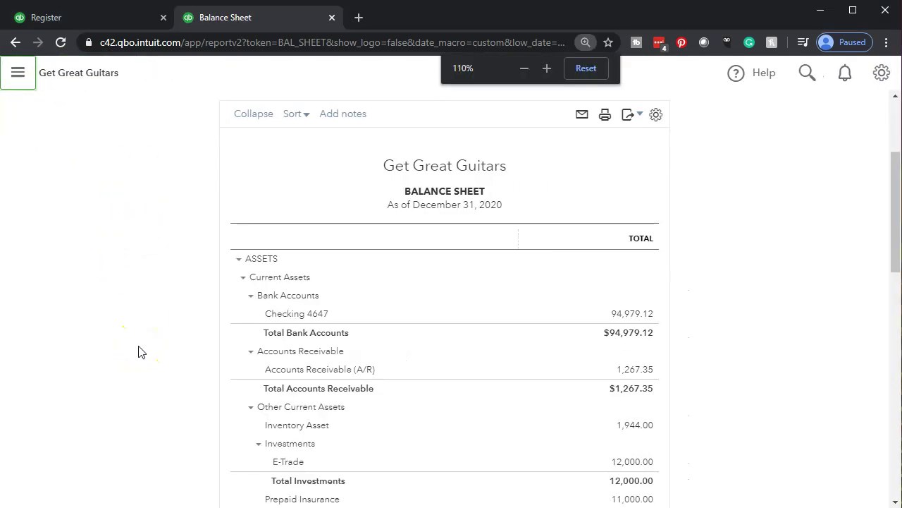
# - Open the transaction report behind the Note Payable 7951 total under Long-Term Liabilities and review its amount and balance columns
pyautogui.scroll(-7, 141, 345)
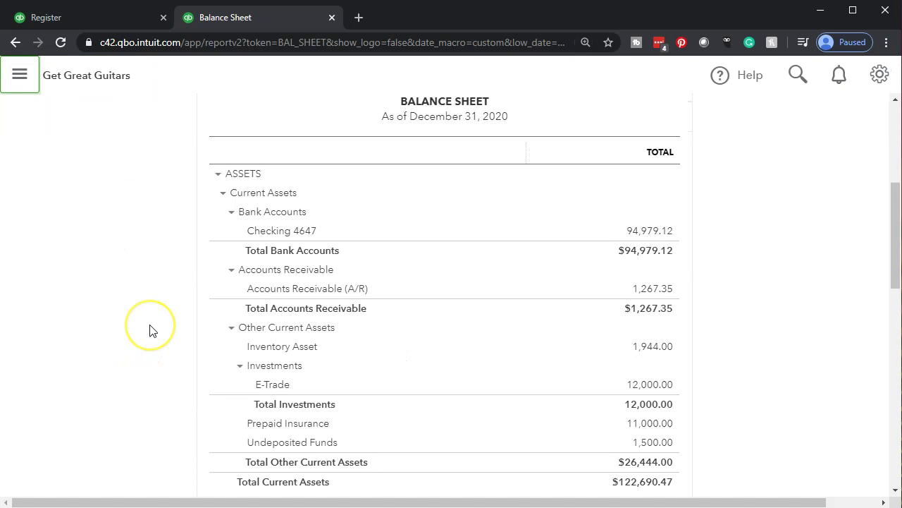
pyautogui.scroll(-3, 150, 330)
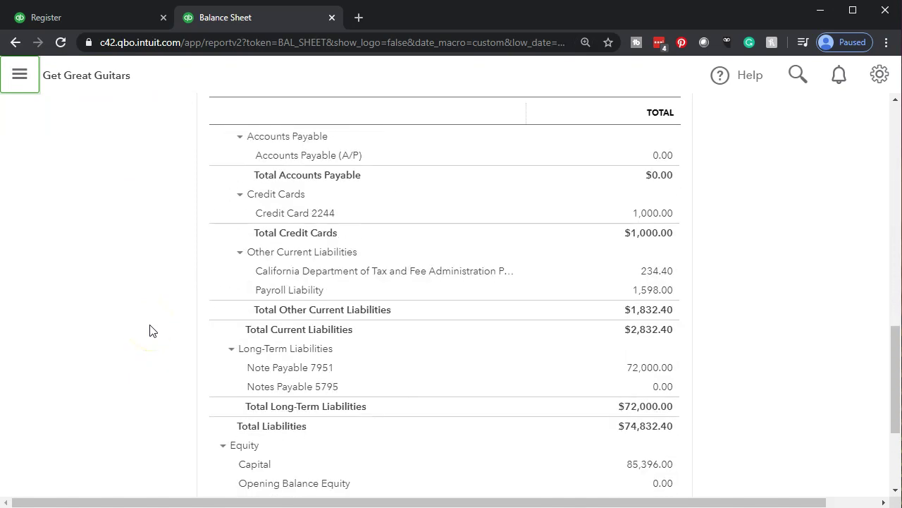
pyautogui.scroll(-1, 150, 331)
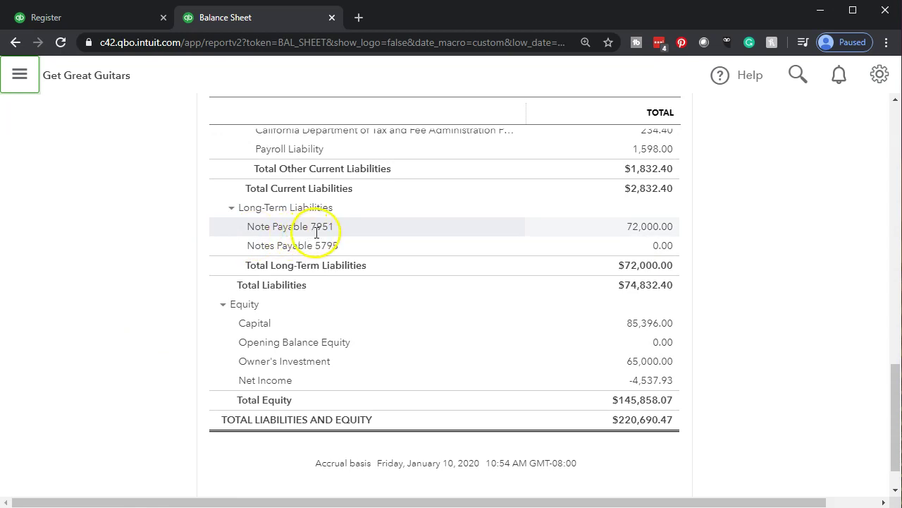
pyautogui.click(656, 235)
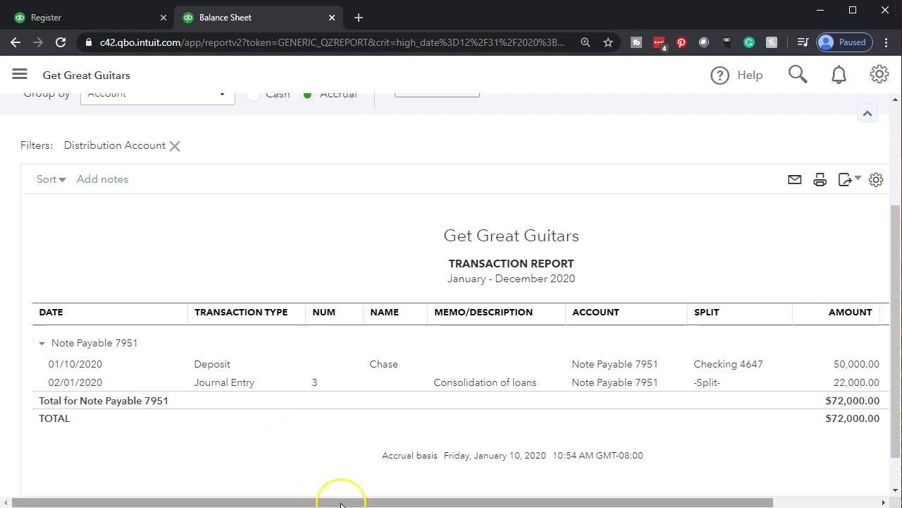
pyautogui.moveTo(341, 504); pyautogui.dragTo(397, 504)
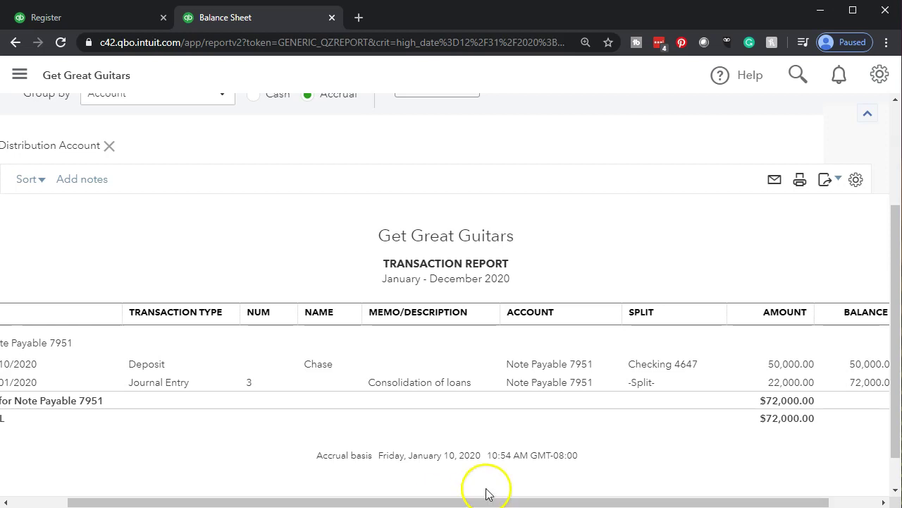
# - View the 02/01/2020 journal entry's debit and credit lines, close it and return to the Balance Sheet
pyautogui.click(789, 383)
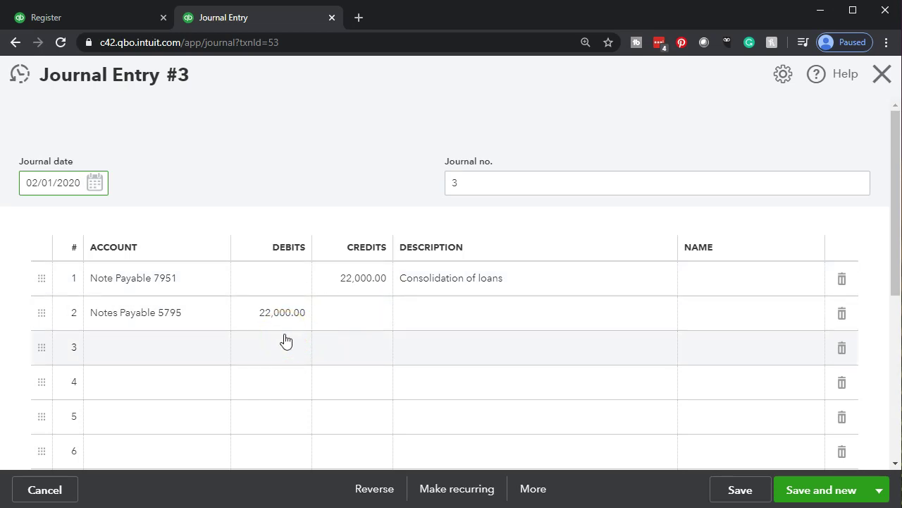
pyautogui.click(881, 76)
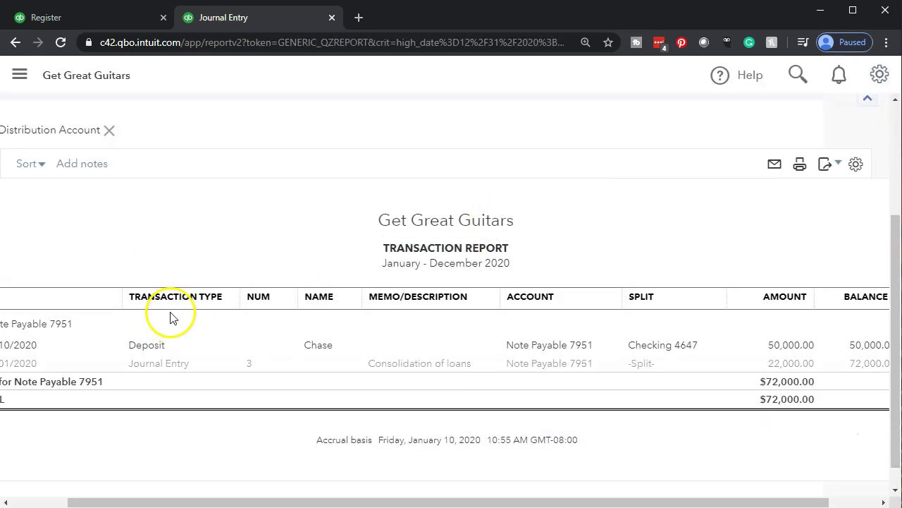
pyautogui.scroll(3, 141, 233)
pyautogui.click(130, 160)
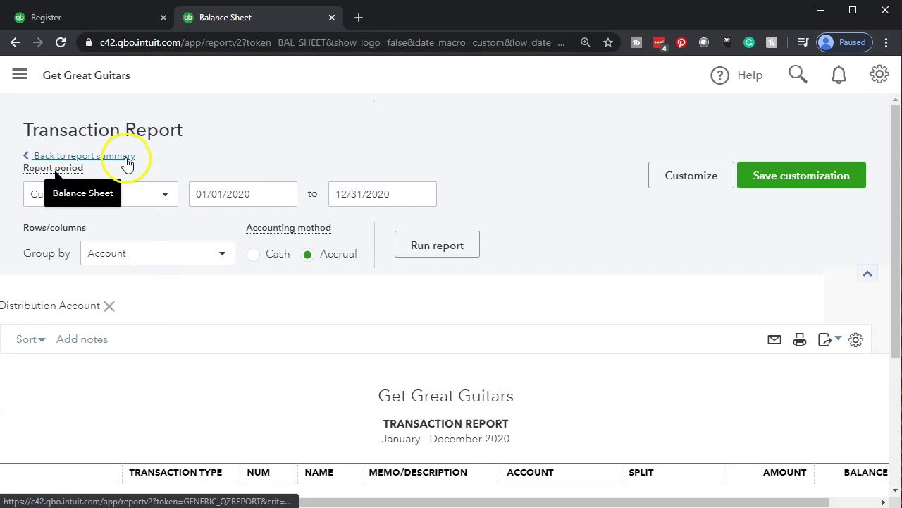
# - Open the transaction report behind the Notes Payable 5795 total and review its journal entry amount and balance
pyautogui.scroll(-10, 238, 273)
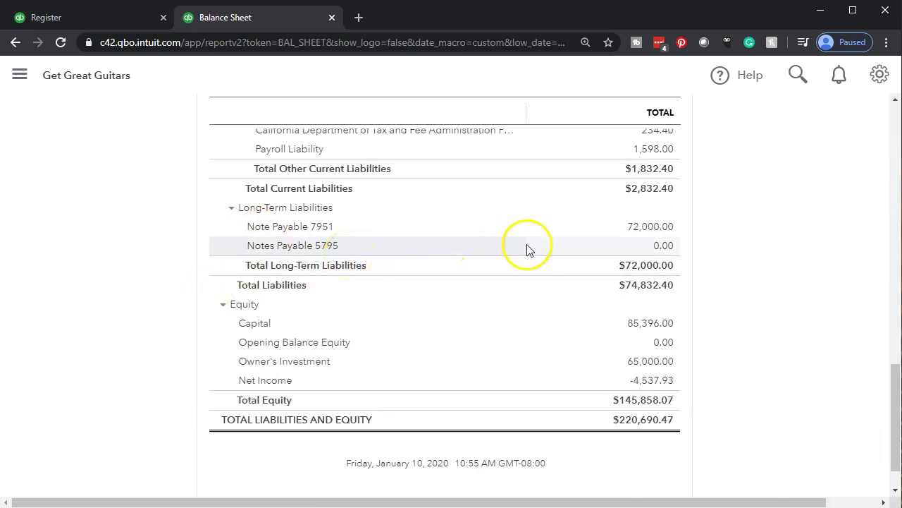
pyautogui.click(663, 246)
pyautogui.click(669, 247)
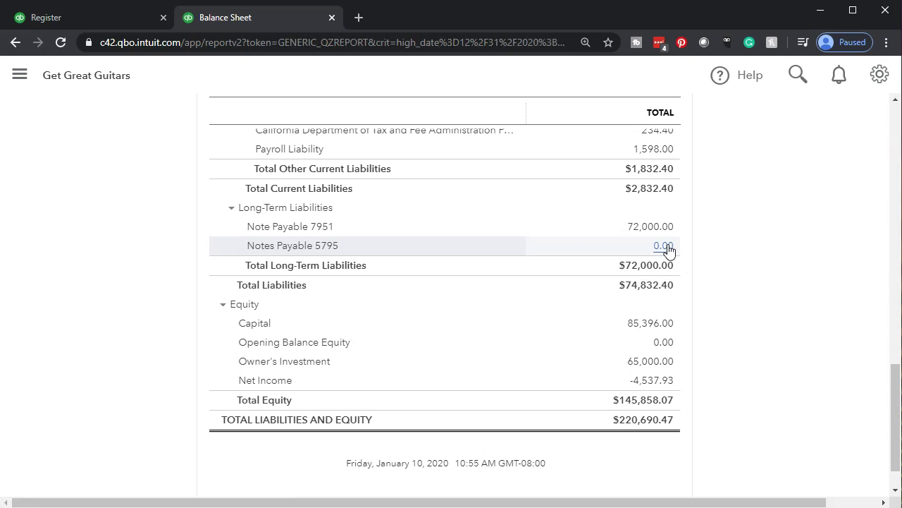
pyautogui.moveTo(635, 498); pyautogui.dragTo(735, 498)
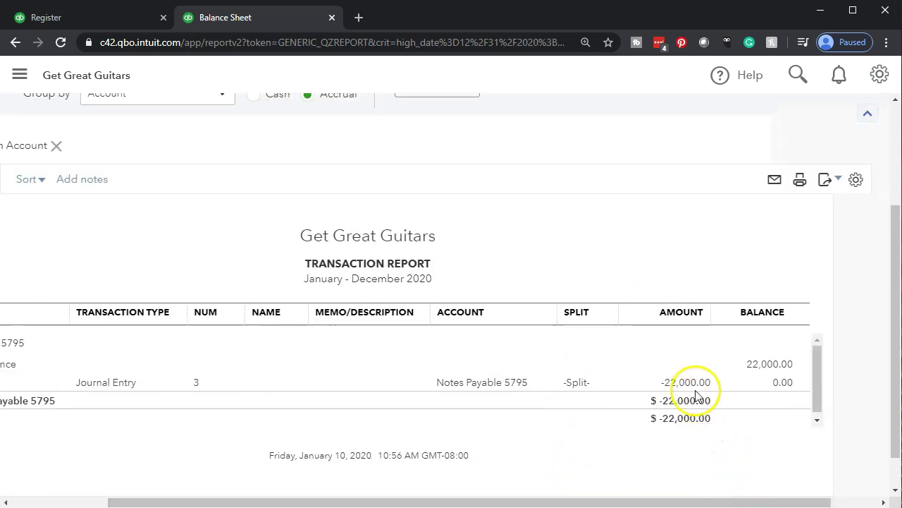
pyautogui.moveTo(667, 502); pyautogui.dragTo(571, 502)
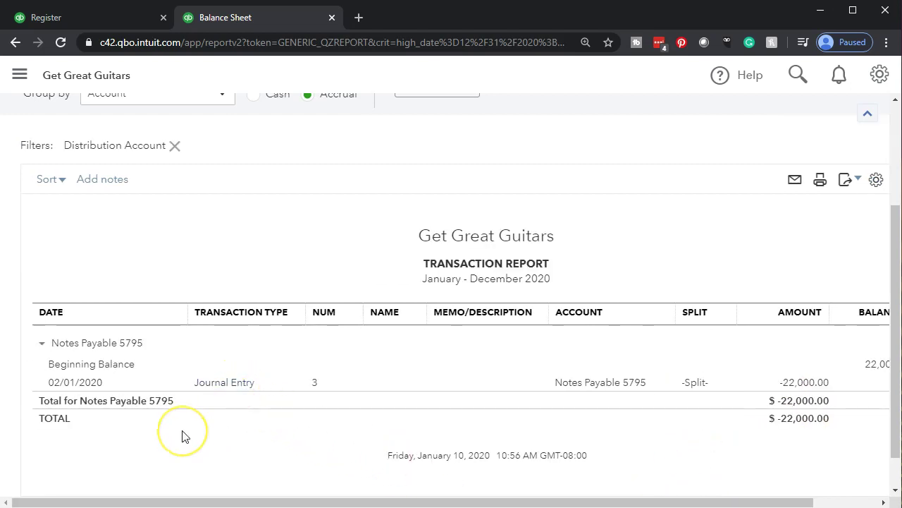
# - Return to the Balance Sheet summary and examine its assets, long-term liabilities and equity sections down to the final total
pyautogui.scroll(1, 184, 435)
pyautogui.scroll(3, 182, 435)
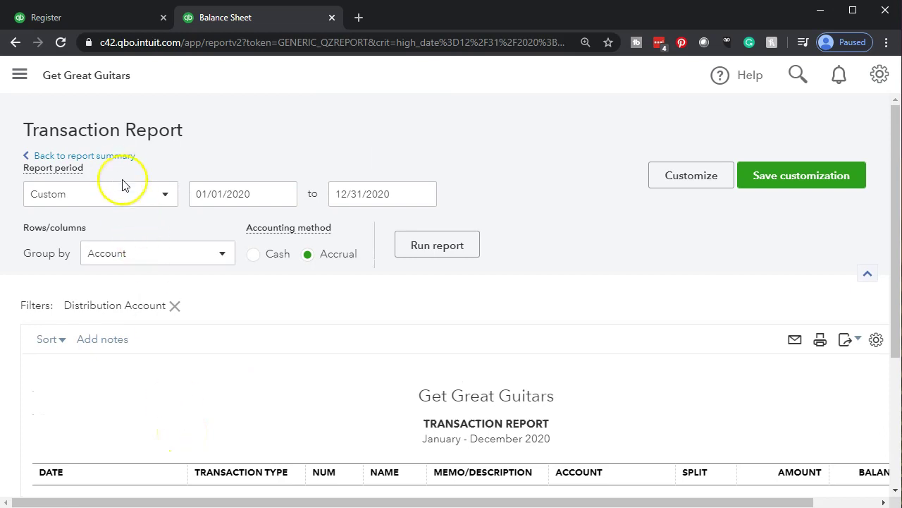
pyautogui.click(113, 161)
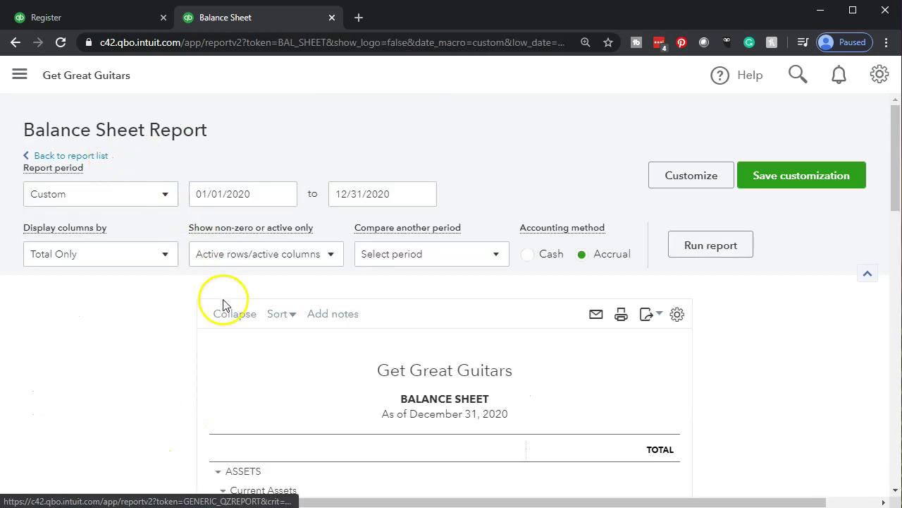
pyautogui.scroll(-10, 222, 302)
pyautogui.scroll(5, 223, 304)
pyautogui.scroll(10, 225, 303)
pyautogui.scroll(-4, 222, 310)
pyautogui.scroll(-4, 186, 341)
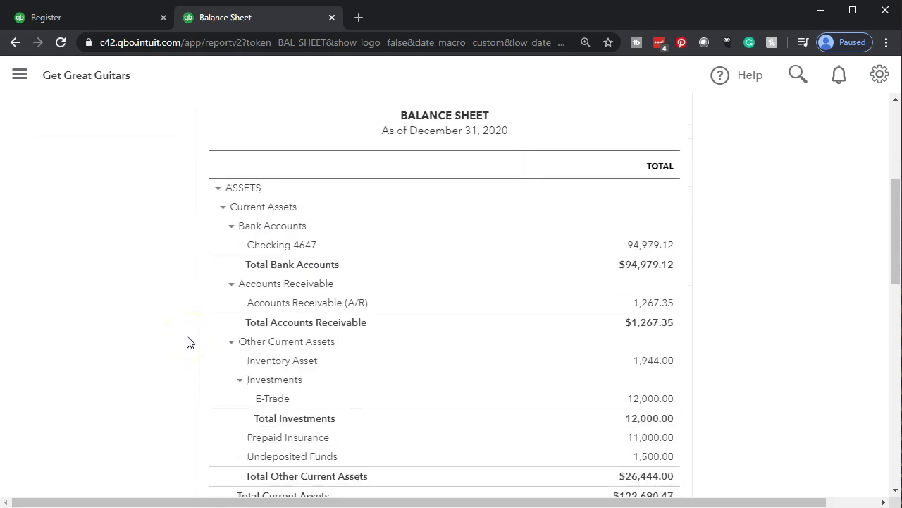
pyautogui.scroll(-3, 186, 342)
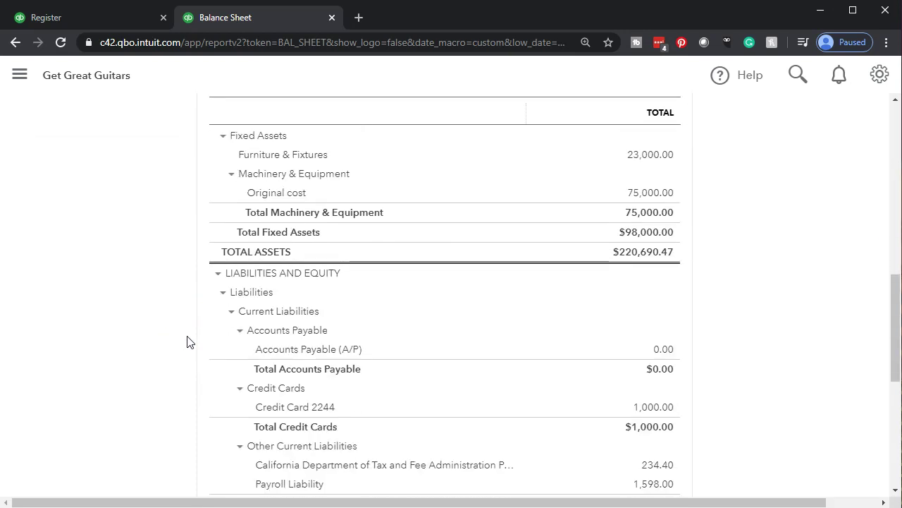
pyautogui.scroll(-4, 187, 341)
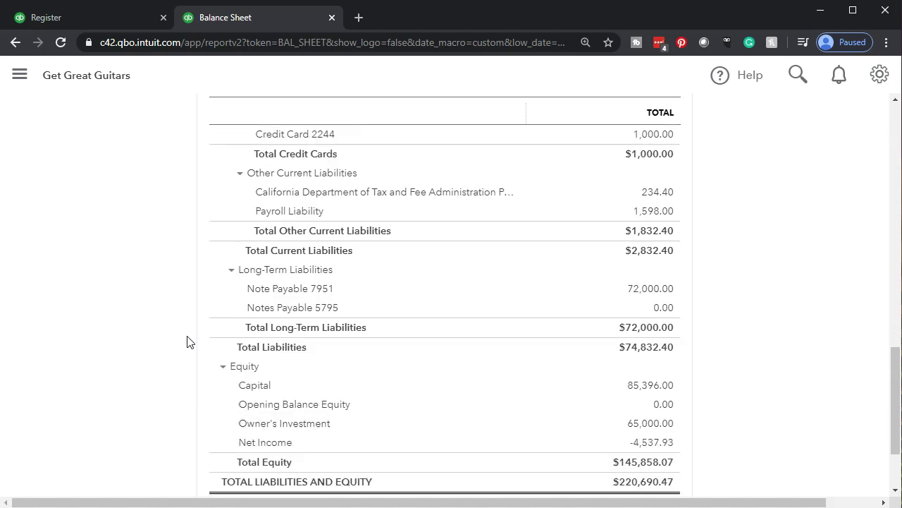
pyautogui.scroll(-1, 187, 341)
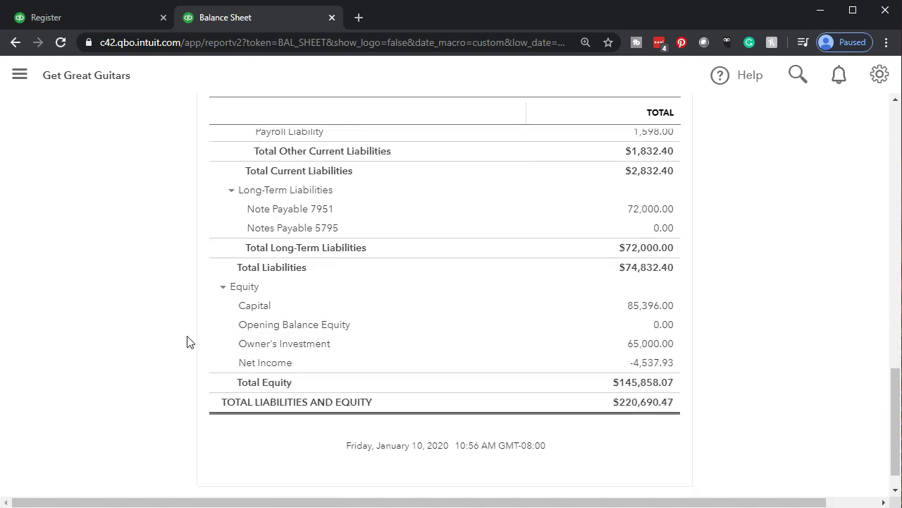